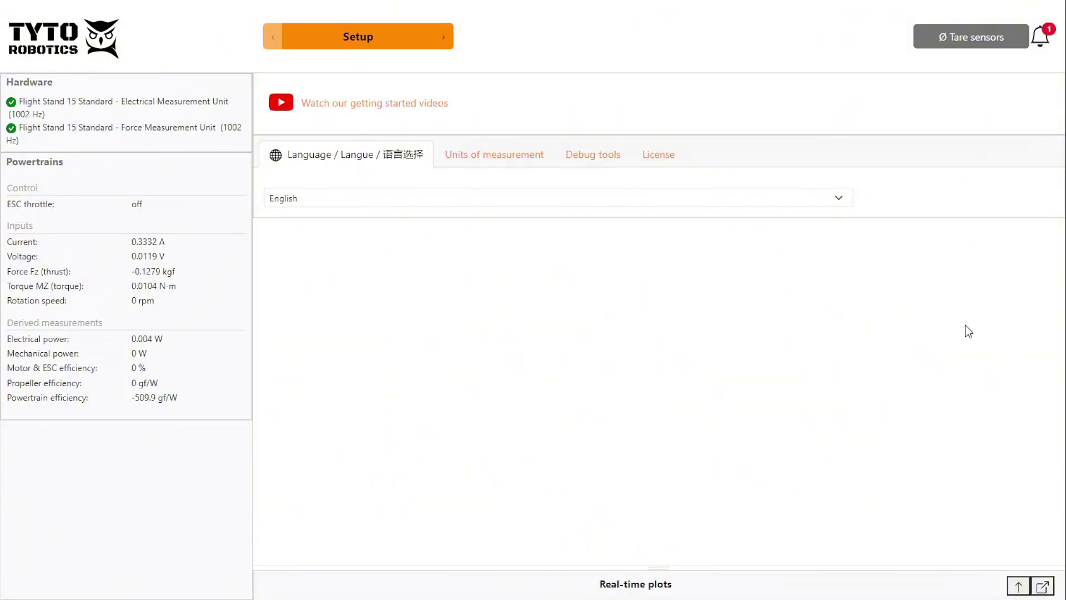
# - Check that Balancing is licensed, then review Powertrain 1's hardware sensor and output mappings
pyautogui.click(656, 161)
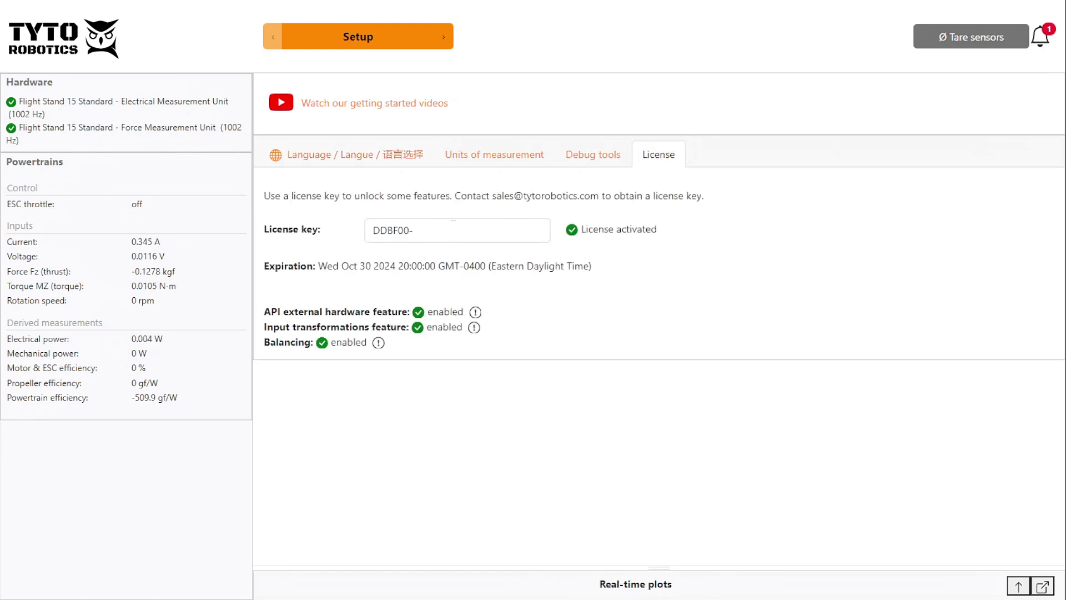
pyautogui.click(380, 39)
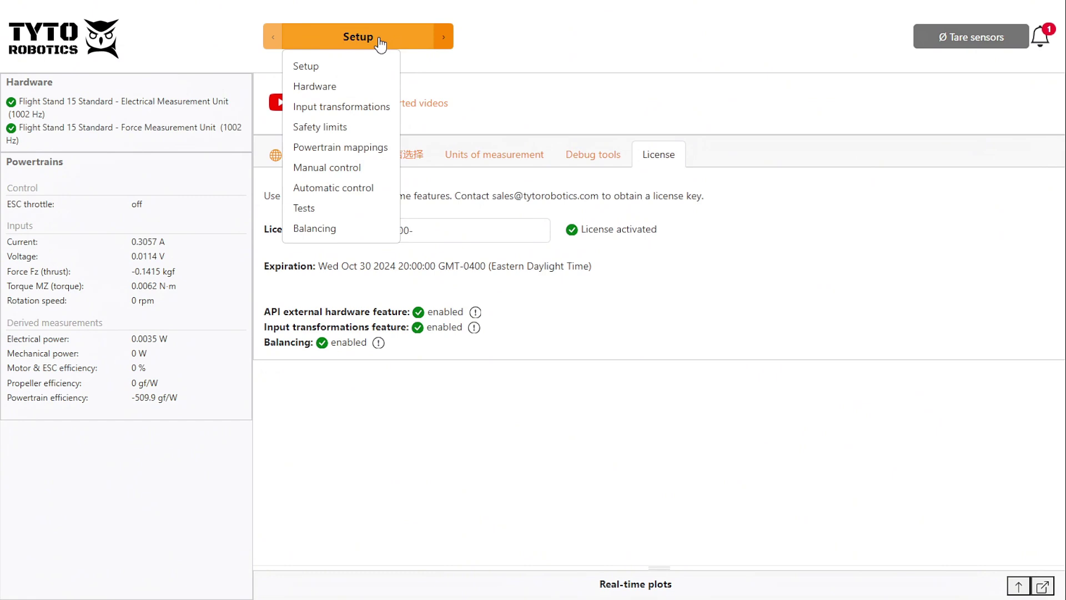
pyautogui.click(354, 148)
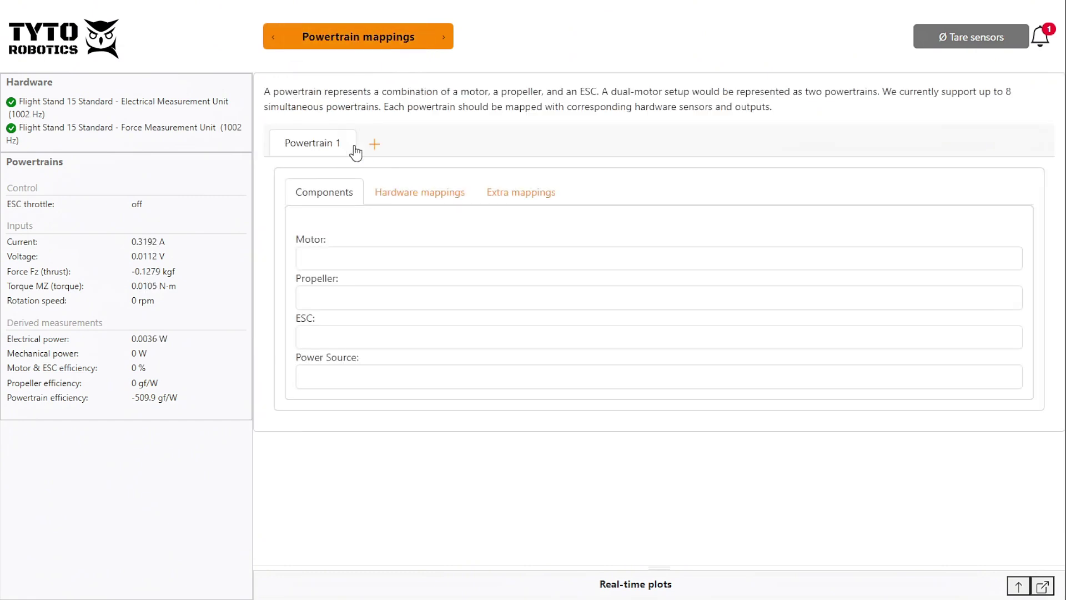
pyautogui.click(402, 194)
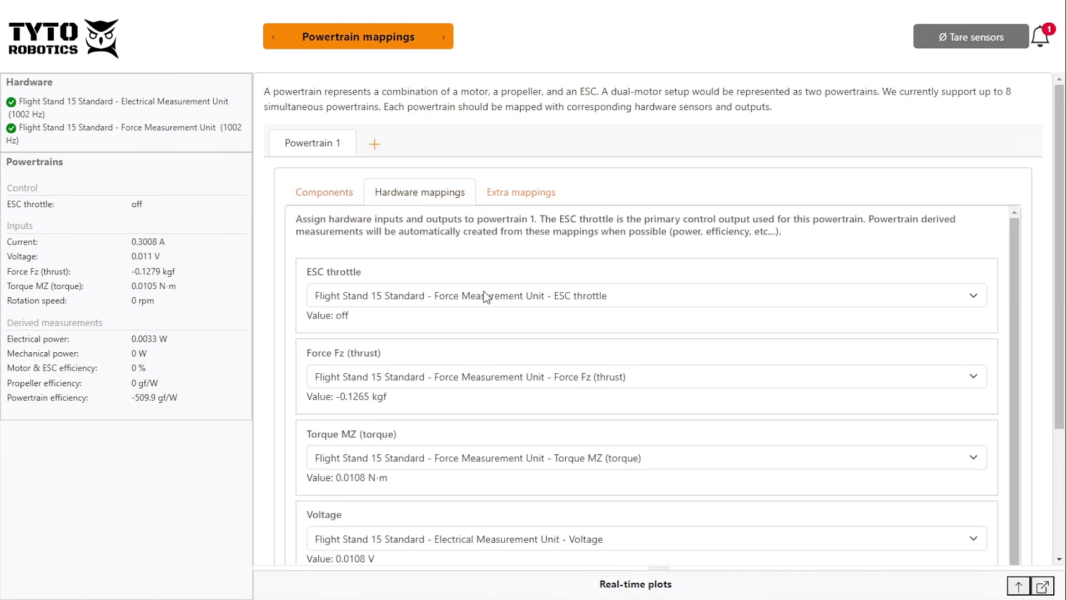
pyautogui.click(394, 49)
# - Start a new balancing session titled 'Motor balance' and fill in the operator's name and the motor
pyautogui.click(334, 232)
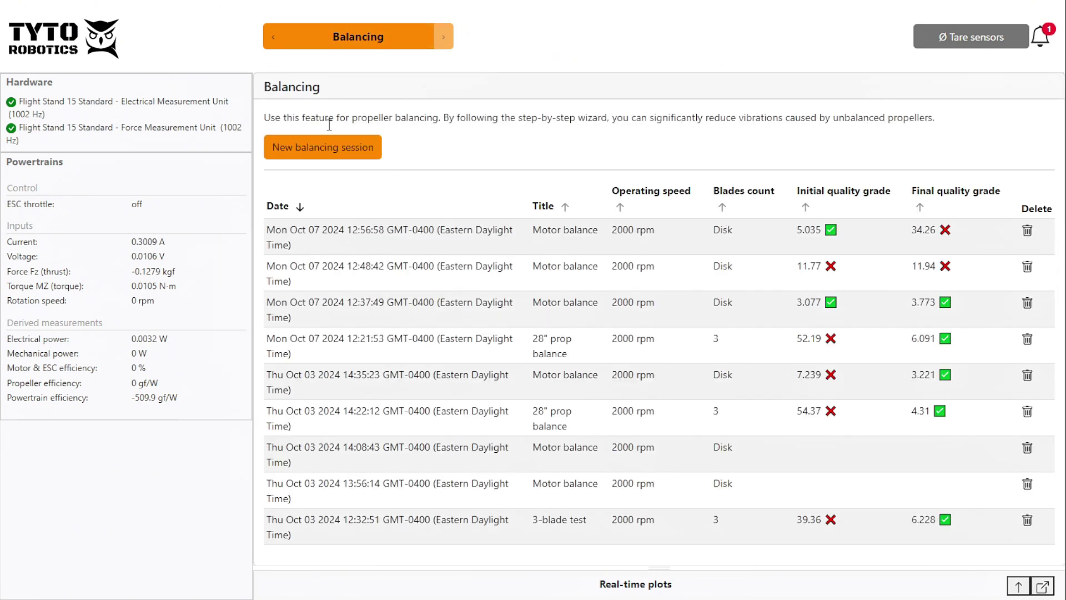
pyautogui.click(322, 148)
pyautogui.click(430, 150)
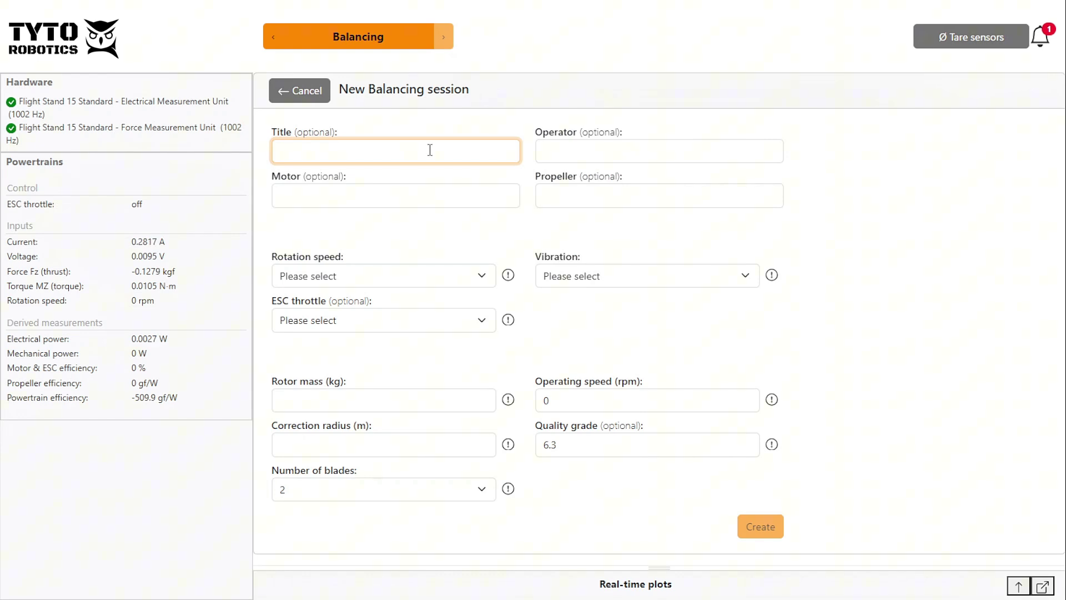
pyautogui.write('Motor balance')
pyautogui.press('Tab')
pyautogui.write('Yasmin')
pyautogui.press('Tab')
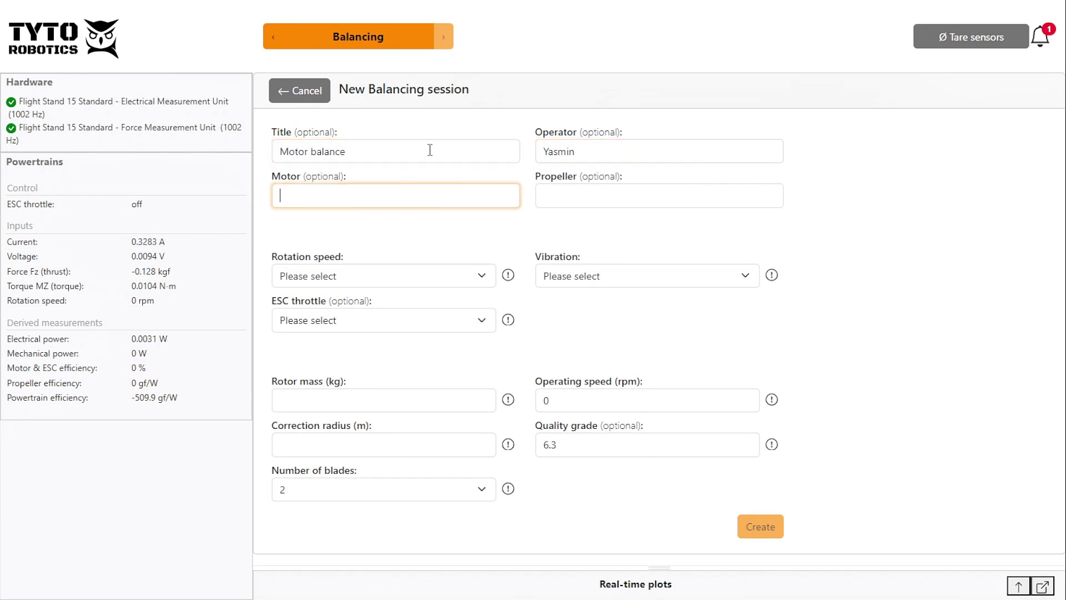
pyautogui.write('n/a')
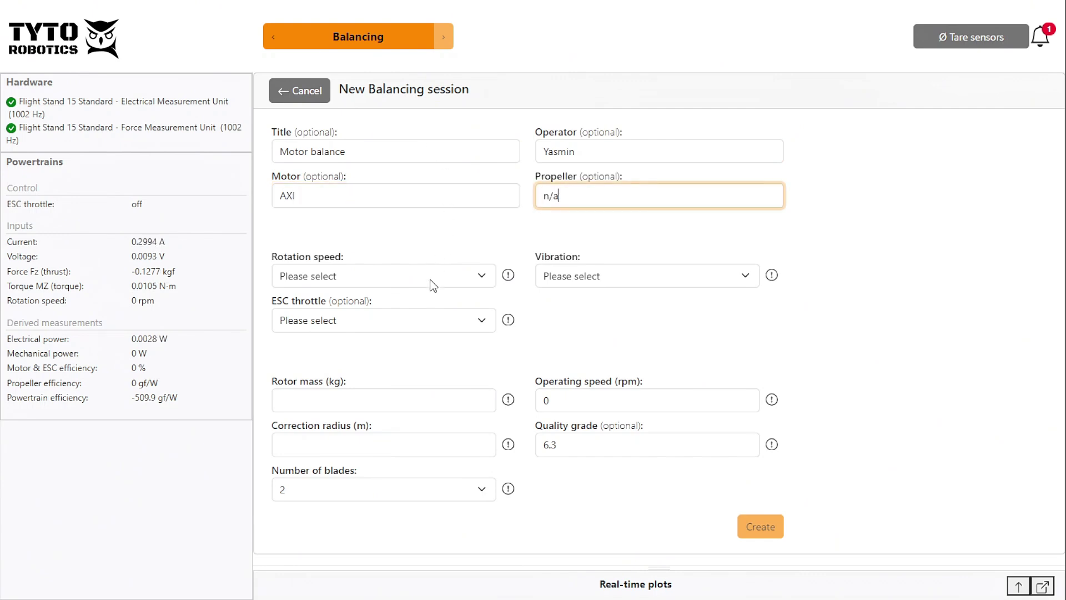
# - Use the Force Measurement Unit for rotation speed, vibration and ESC throttle output
pyautogui.click(433, 285)
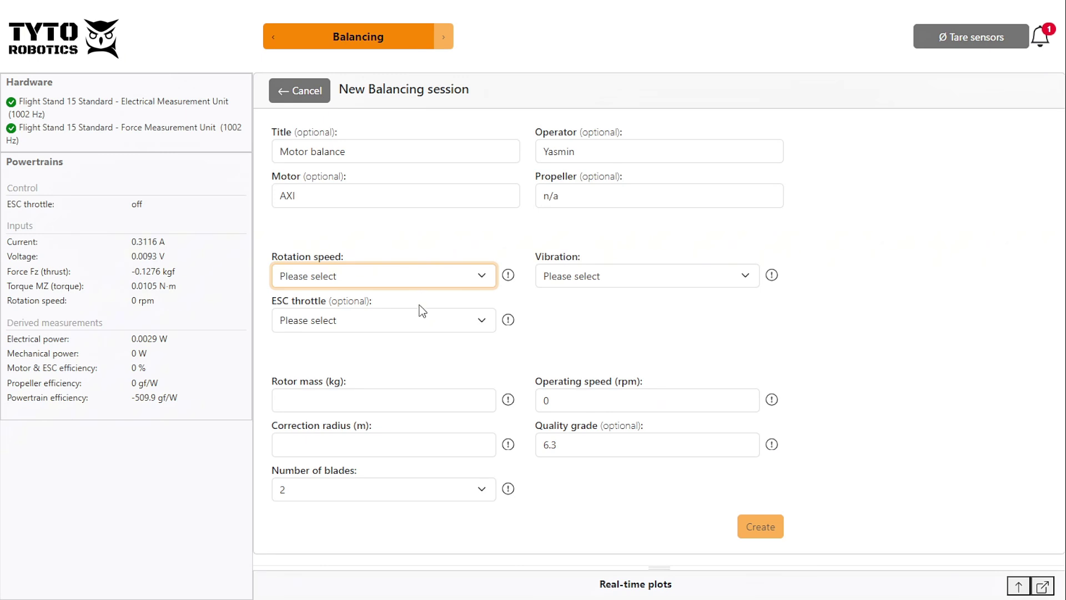
pyautogui.click(455, 314)
pyautogui.click(568, 285)
pyautogui.click(561, 319)
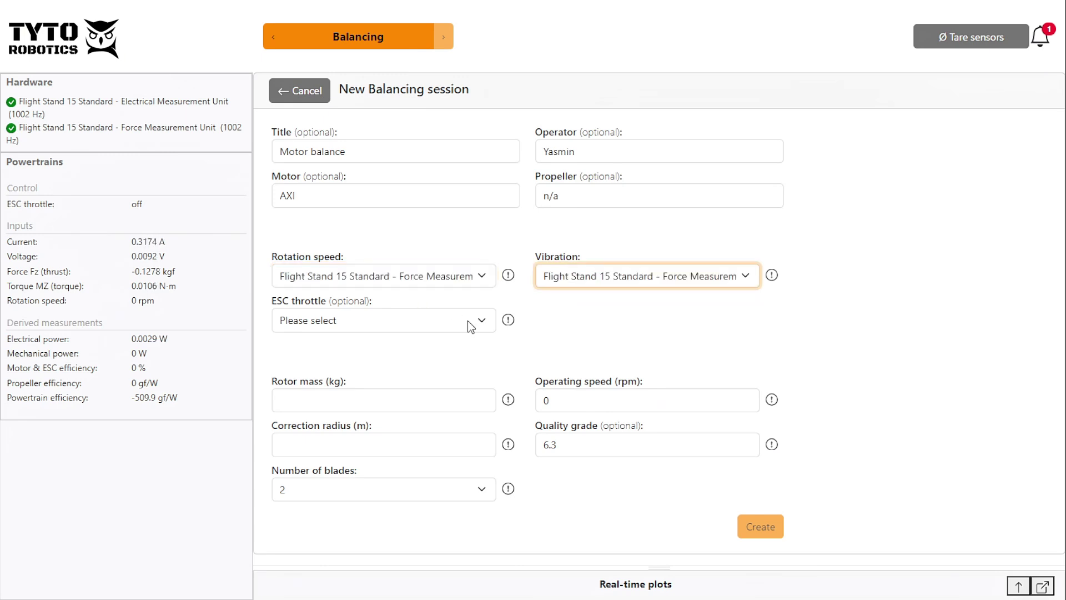
pyautogui.click(468, 320)
pyautogui.click(402, 356)
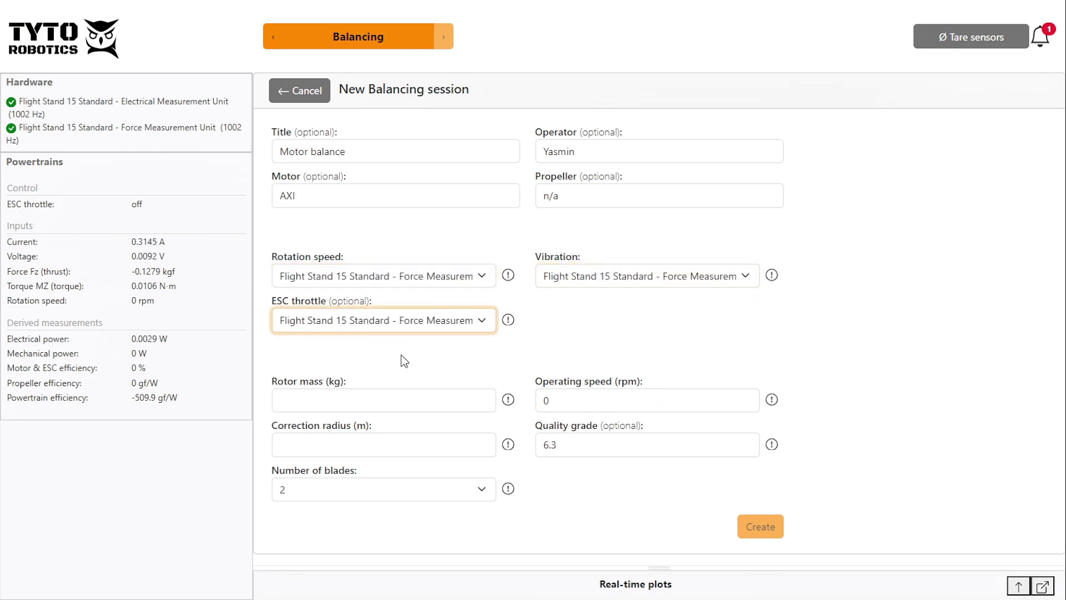
# - Enter a 0.2 kg rotor mass and a 2000 rpm operating speed, and set blades to Disk
pyautogui.click(374, 396)
pyautogui.write('0.2')
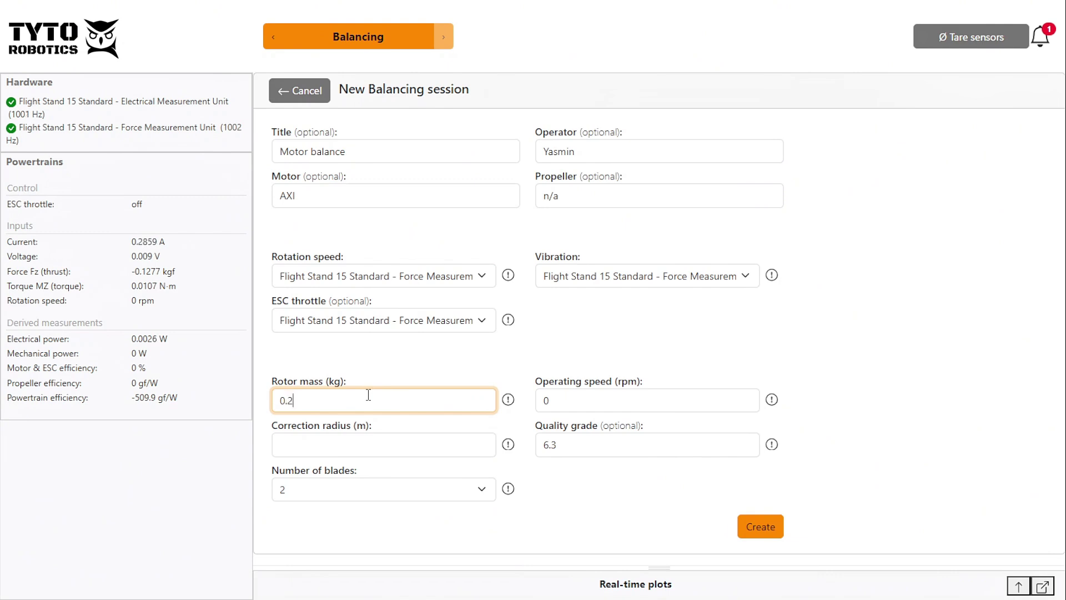
pyautogui.press('Tab')
pyautogui.press('Tab')
pyautogui.write('2')
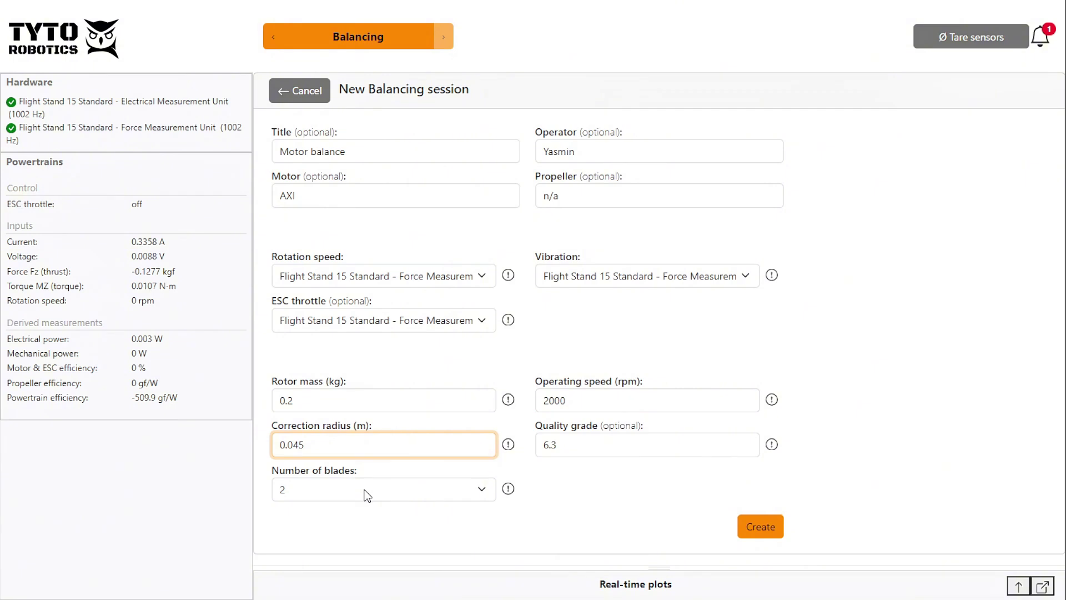
pyautogui.press('Tab')
pyautogui.press('Up')
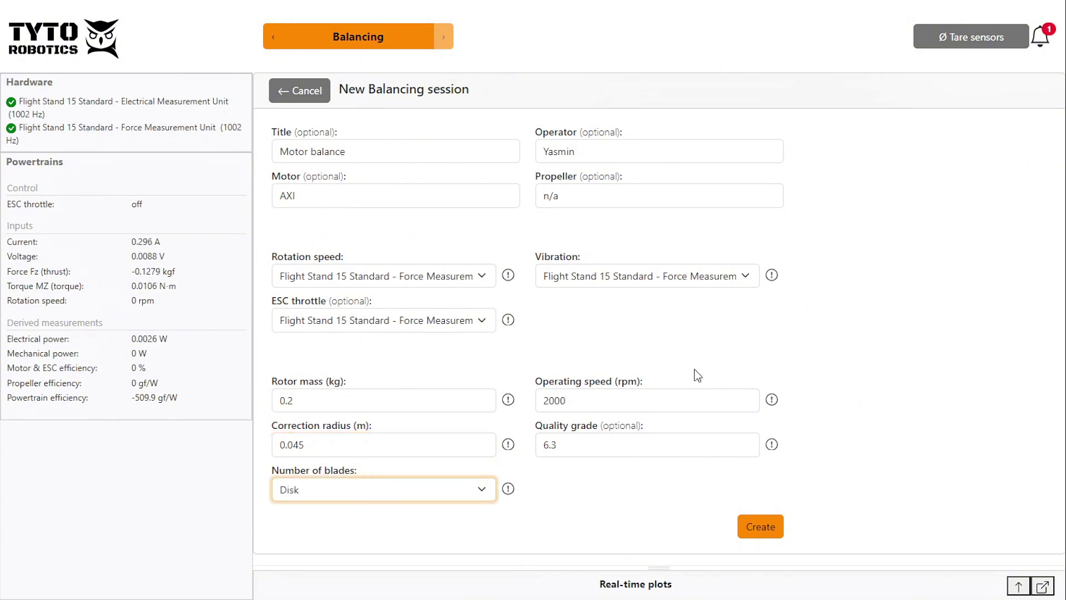
# - Create the session and raise the ESC throttle until the motor nears 2000 rpm for the initial run
pyautogui.click(757, 524)
pyautogui.click(430, 329)
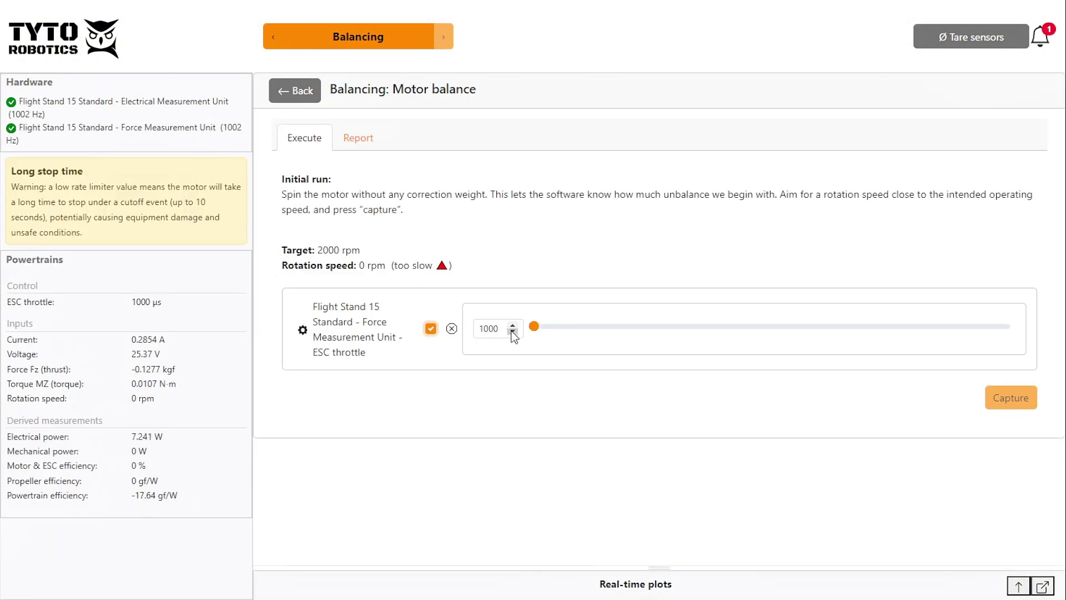
pyautogui.moveTo(534, 329); pyautogui.dragTo(609, 329)
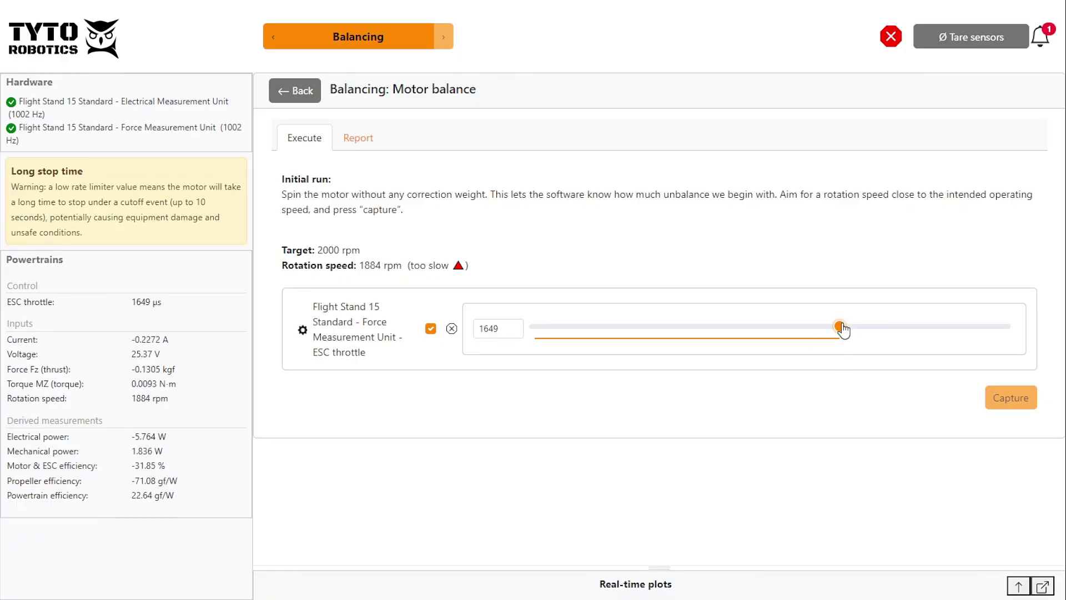
pyautogui.moveTo(838, 327); pyautogui.dragTo(856, 326)
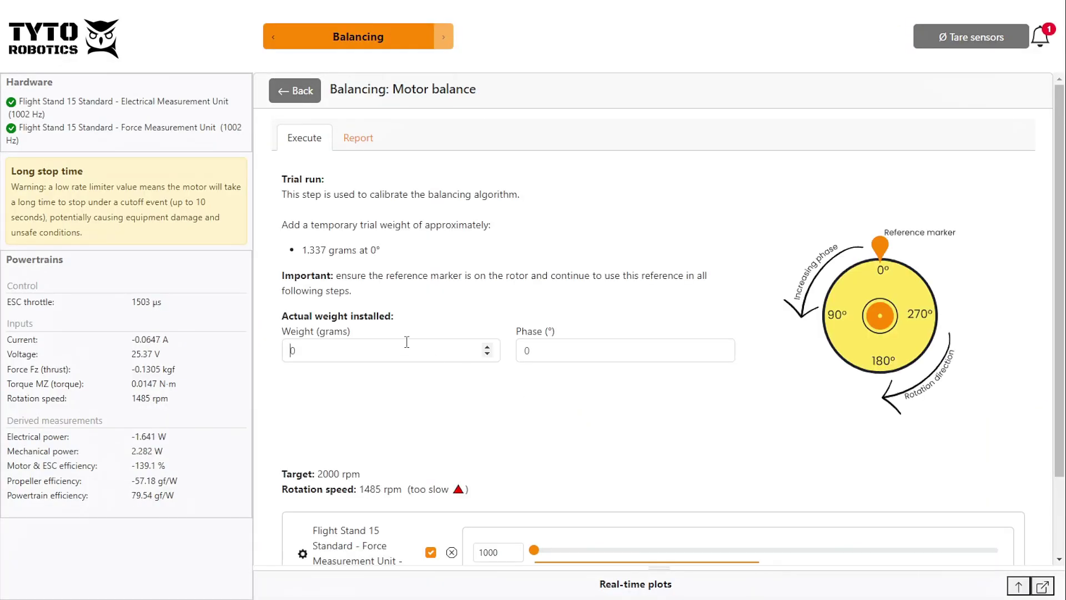
# - Begin entering the installed trial weight for the trial run
pyautogui.click(406, 342)
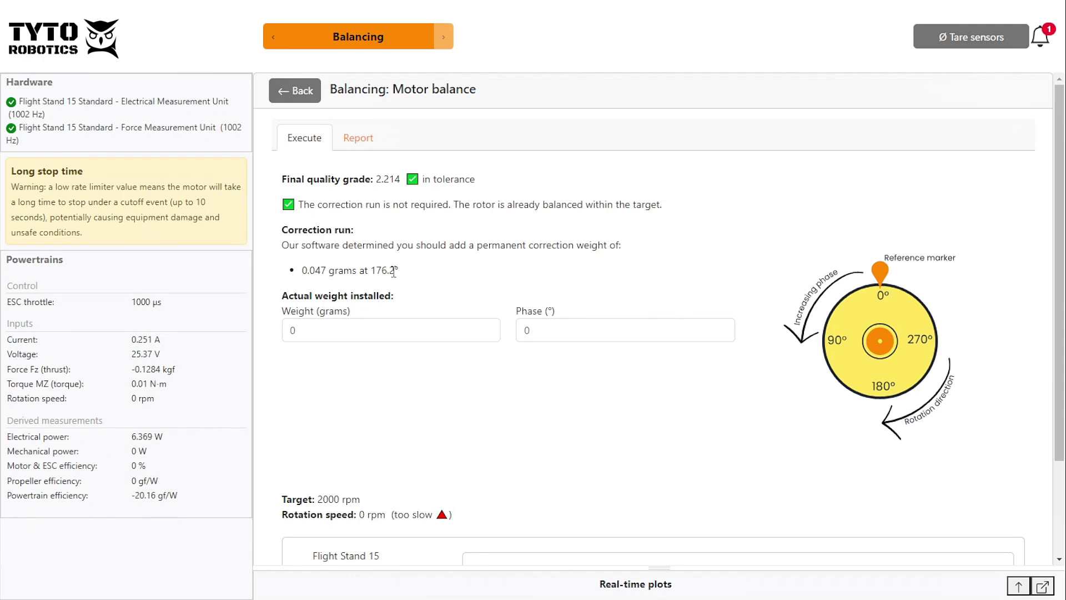
pyautogui.moveTo(400, 270); pyautogui.dragTo(312, 271)
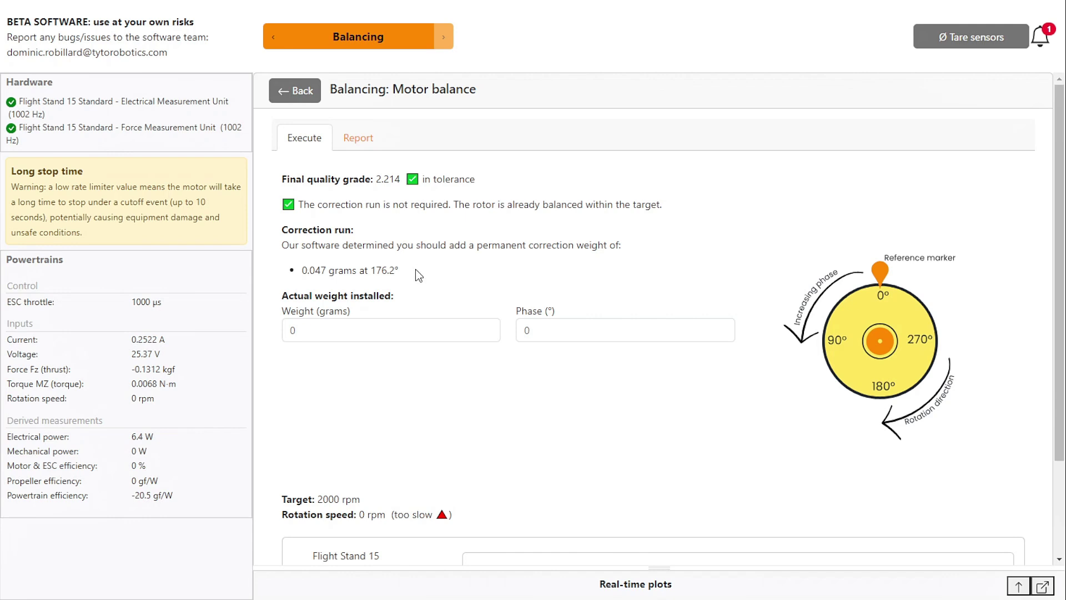
pyautogui.moveTo(415, 268); pyautogui.dragTo(304, 272)
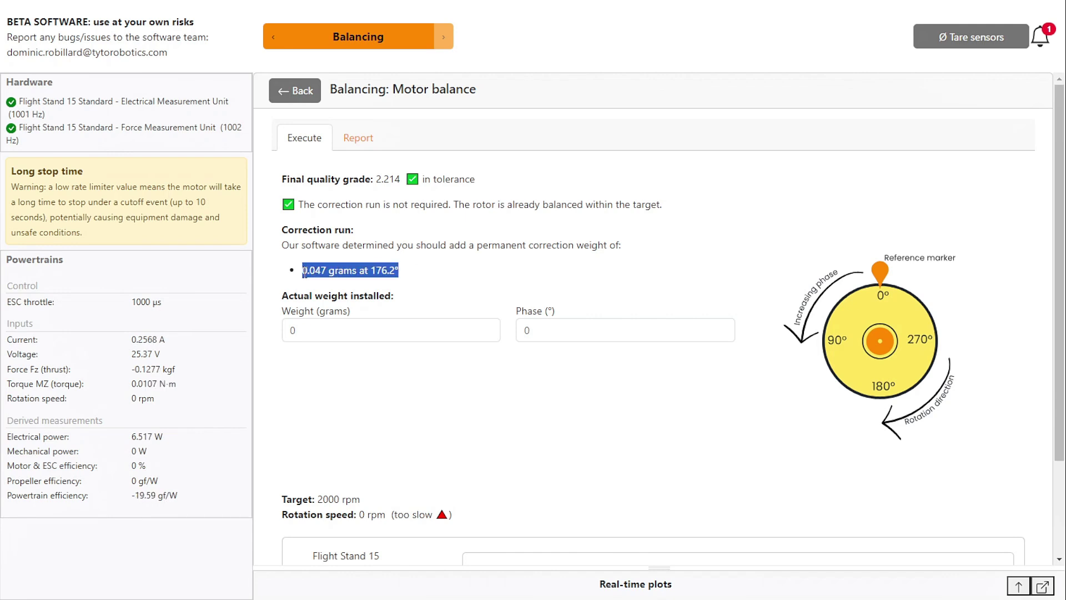
pyautogui.click(460, 397)
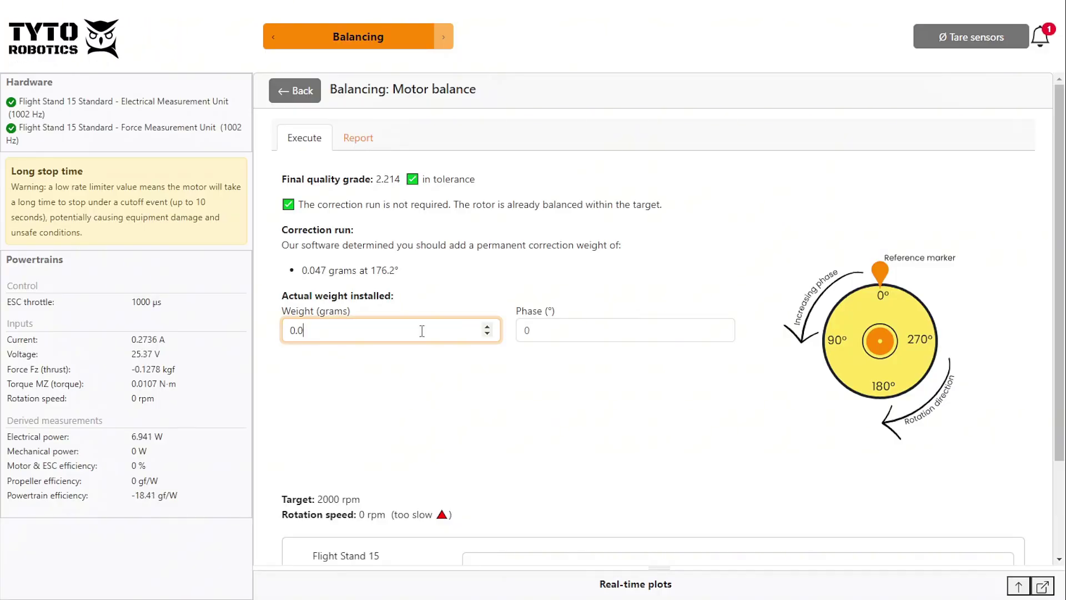
# - Record a 0.045 g correction weight at 180°, spin up near 2000 rpm and capture the correction run
pyautogui.write('45')
pyautogui.click(548, 332)
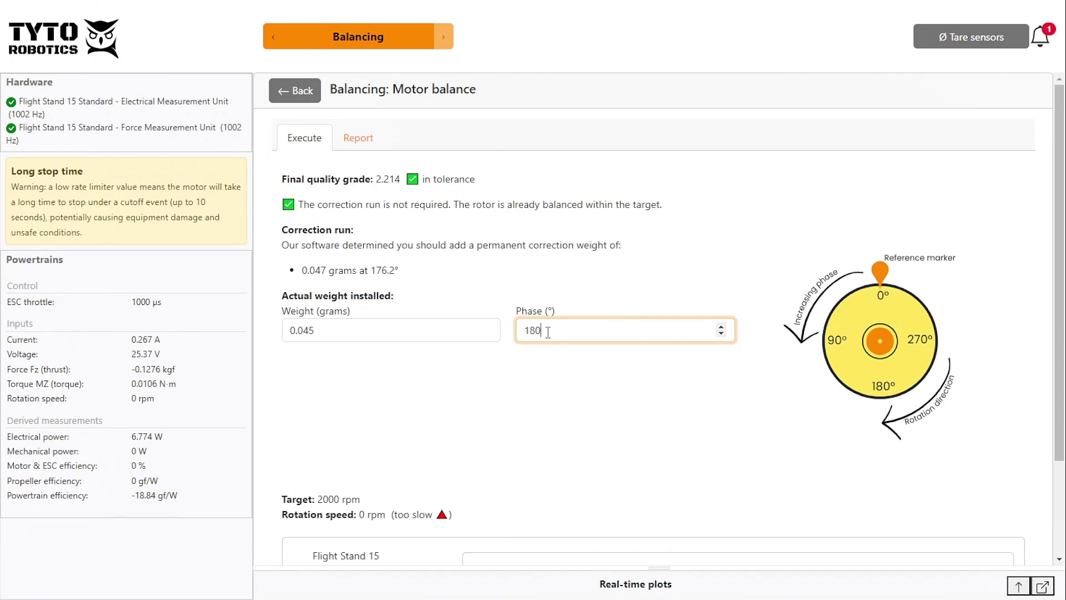
pyautogui.scroll(-2, 488, 394)
pyautogui.click(432, 456)
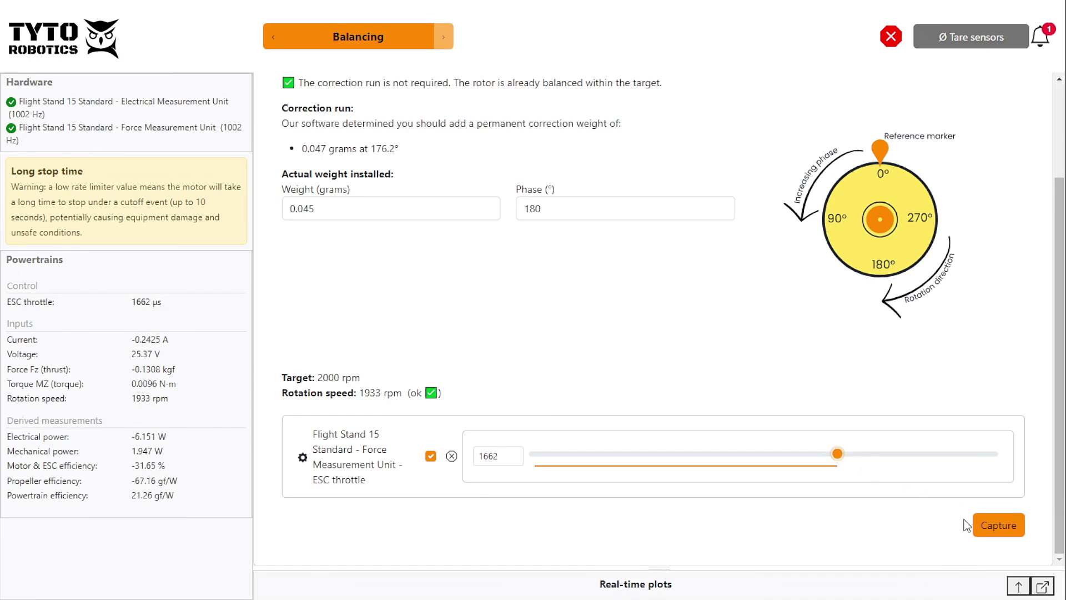
pyautogui.click(991, 526)
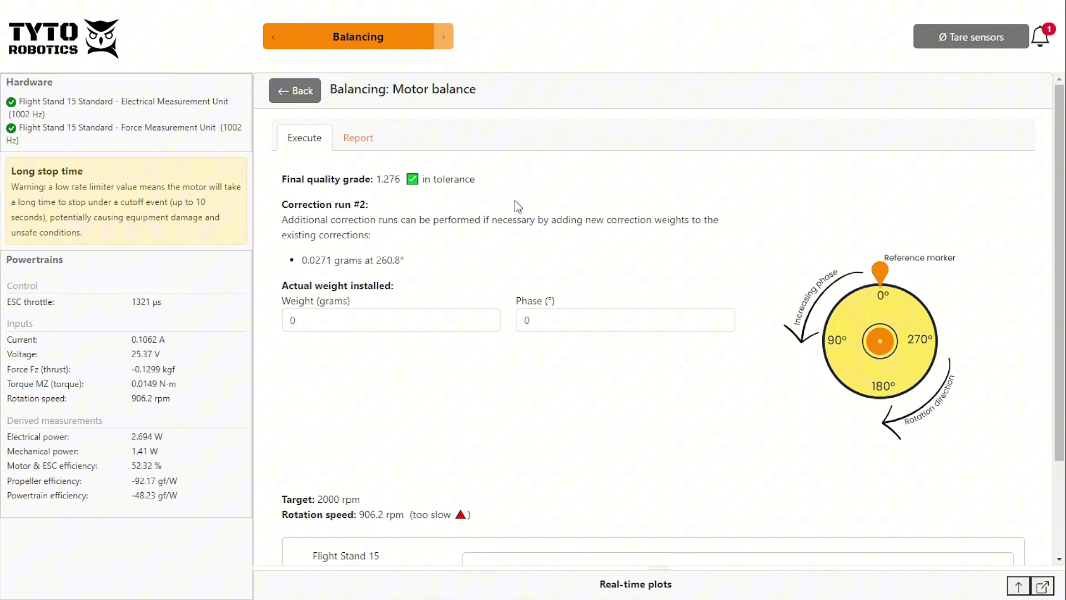
# - Open the session report and scroll through the initial, trial and correction runs table
pyautogui.click(366, 143)
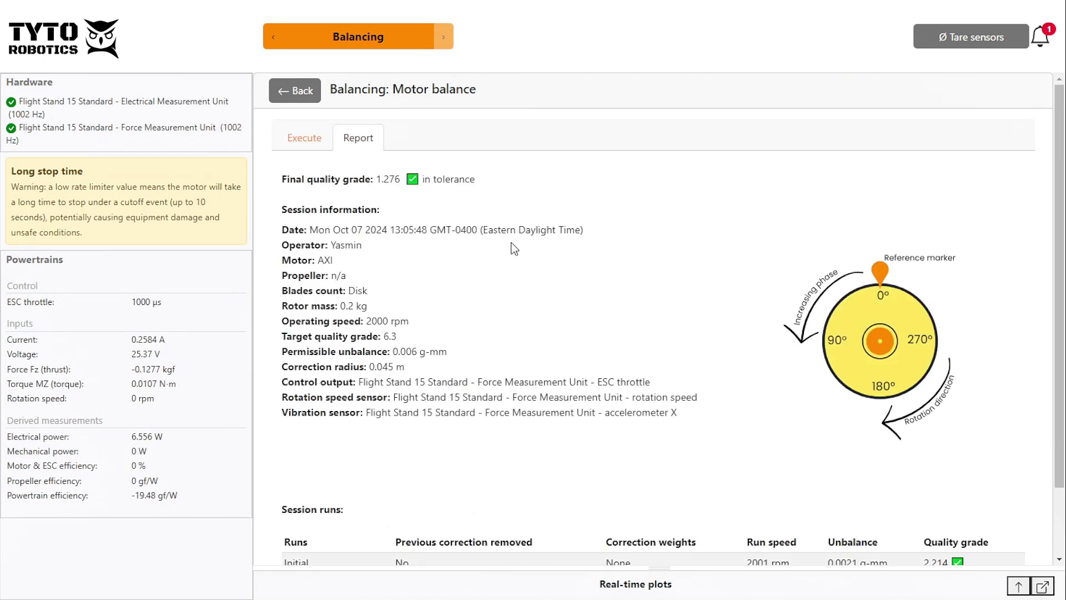
pyautogui.scroll(-2, 573, 331)
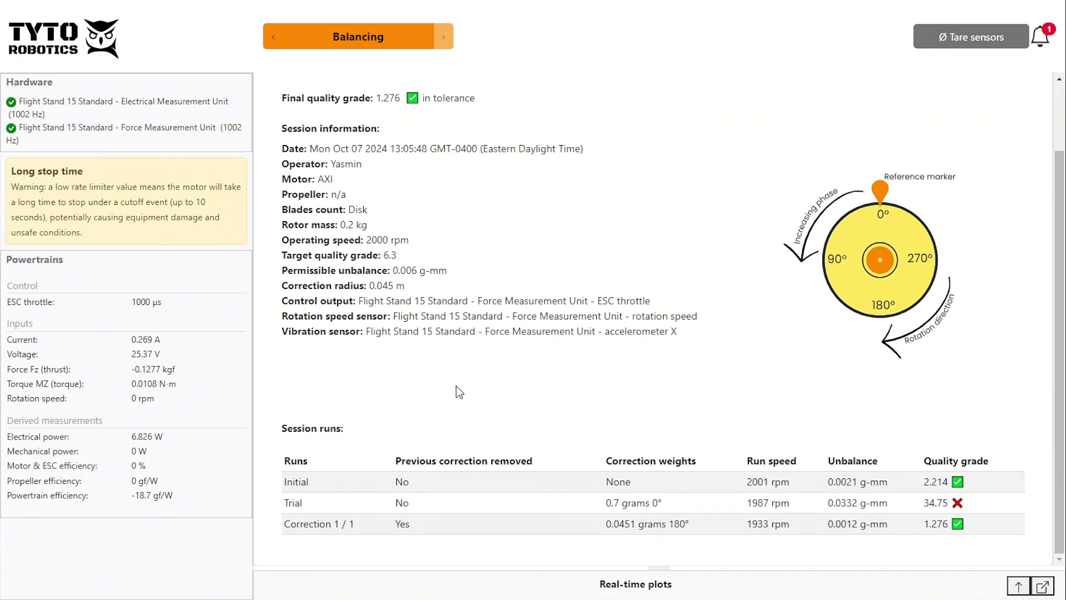
pyautogui.scroll(2, 458, 391)
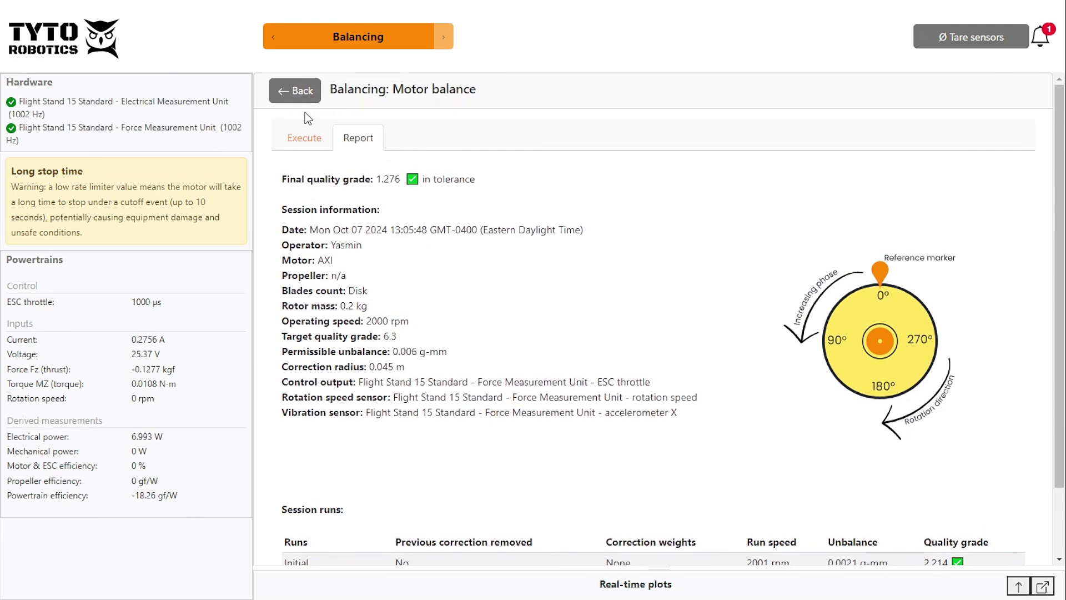
# - Go back to the Balancing list, where Motor balance shows grades 2.214 → 1.276
pyautogui.click(303, 95)
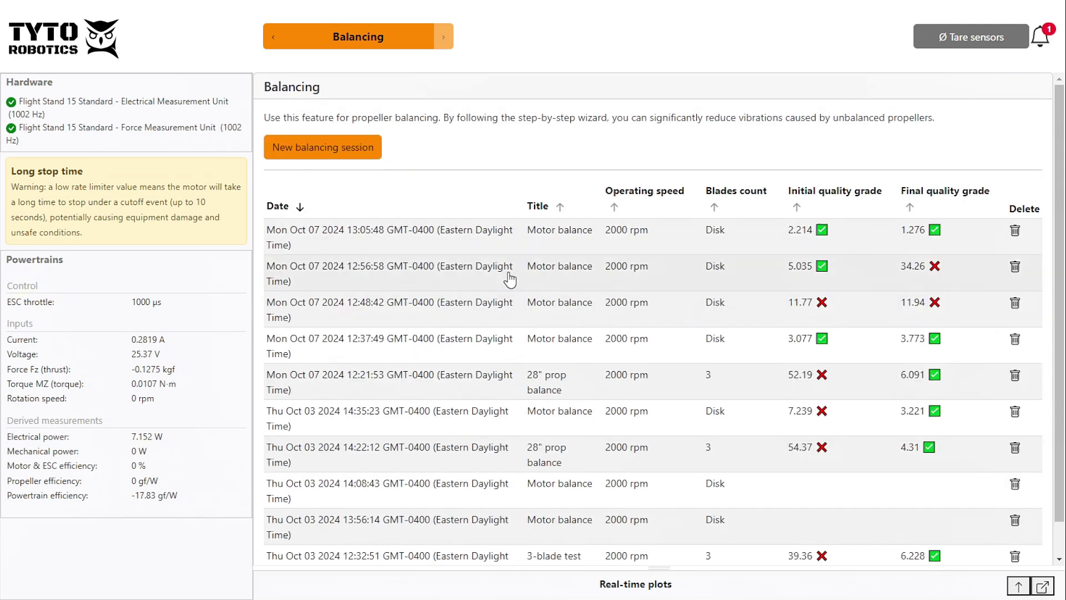